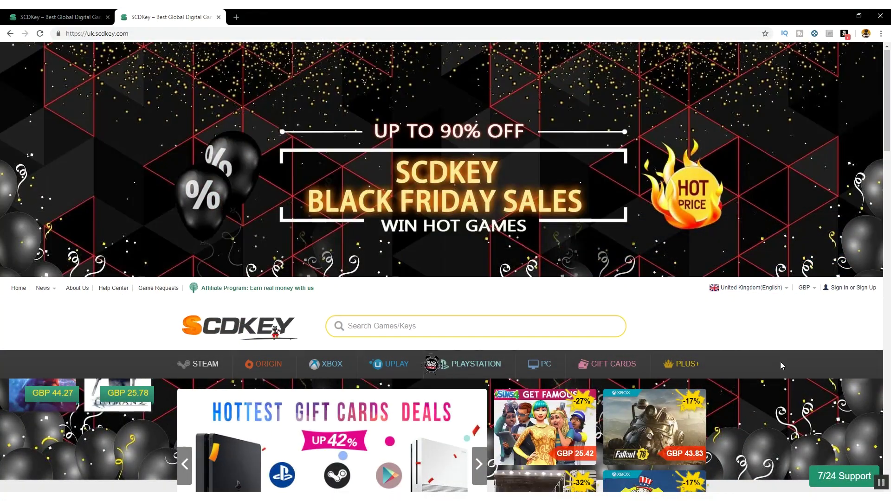
# Step: Scroll down the SCDKey homepage toward the Windows 10 Pro OEM CD-Key Global product
pyautogui.scroll(-5, 777, 361)
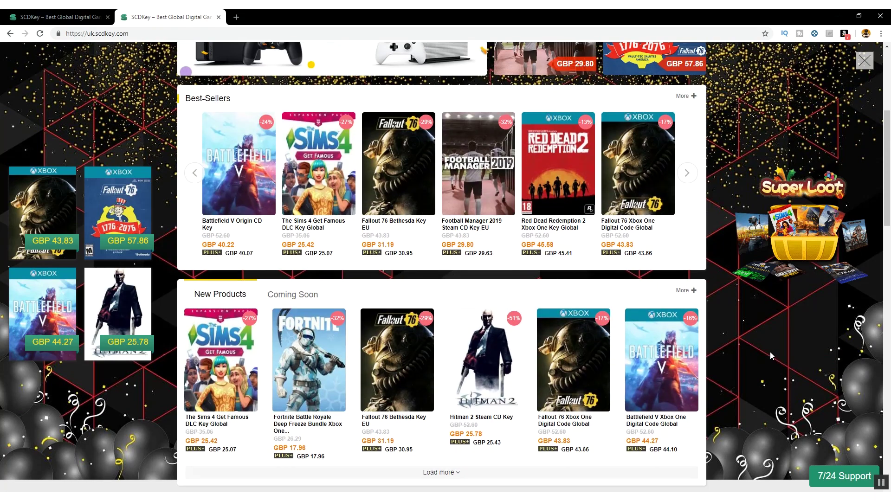
pyautogui.scroll(-9, 770, 353)
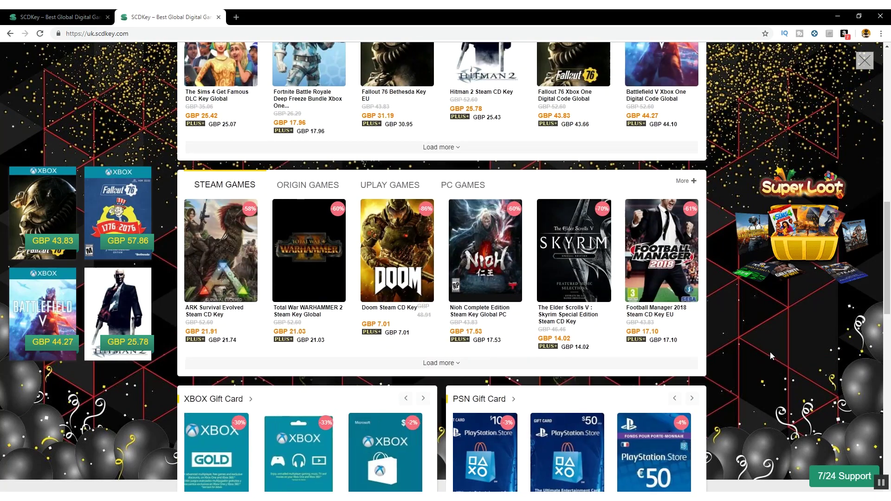
pyautogui.scroll(-3, 770, 352)
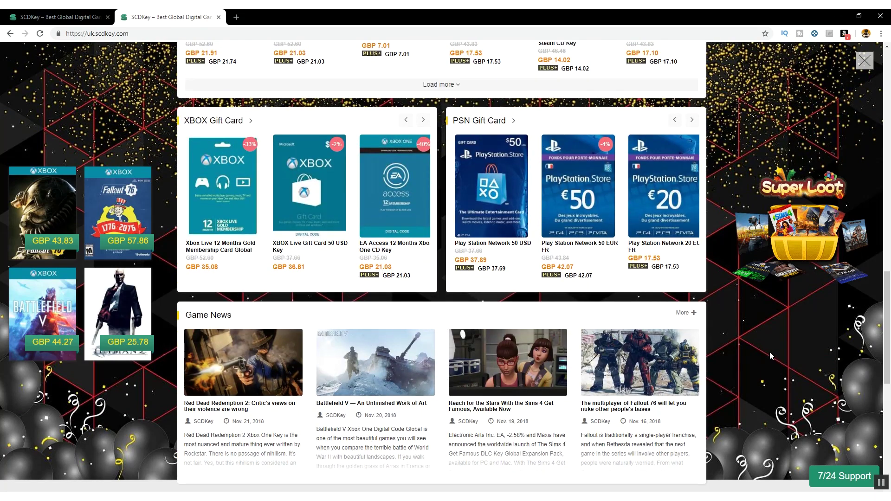
pyautogui.scroll(-4, 769, 352)
pyautogui.scroll(-4, 769, 352)
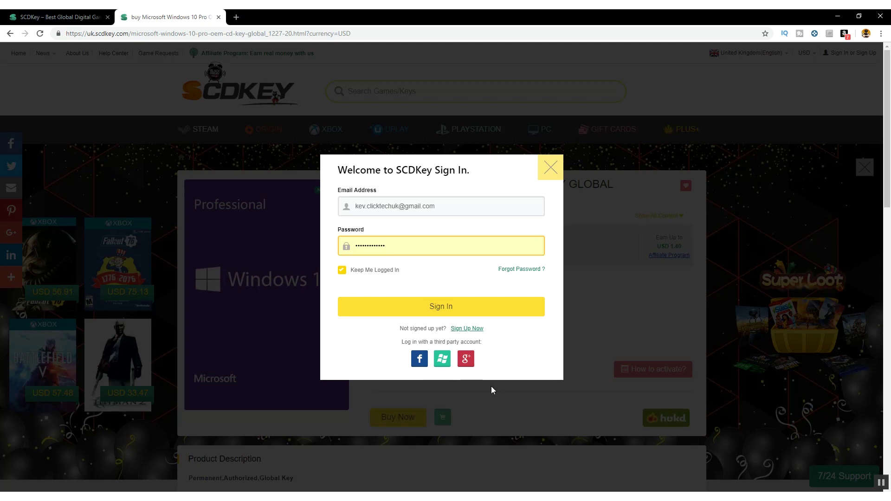
# Step: Sign in and buy the Windows 10 Pro OEM key, reaching checkout at USD 14.00
pyautogui.click(448, 308)
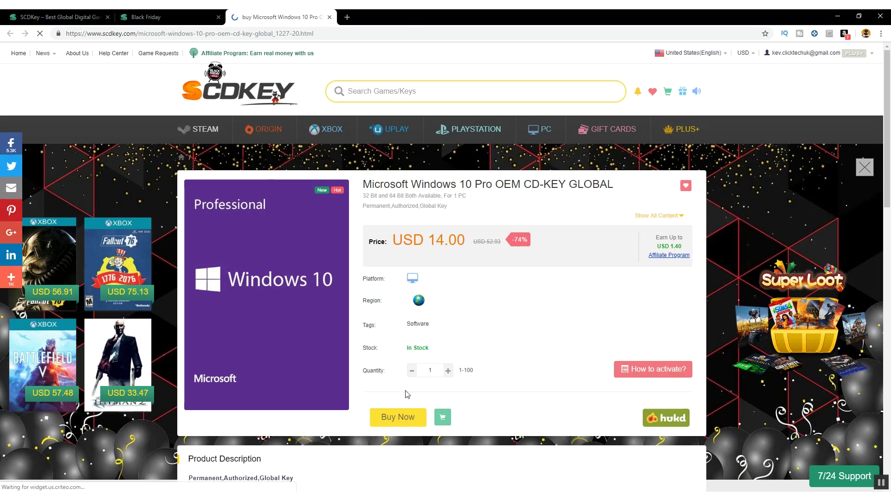
pyautogui.click(402, 420)
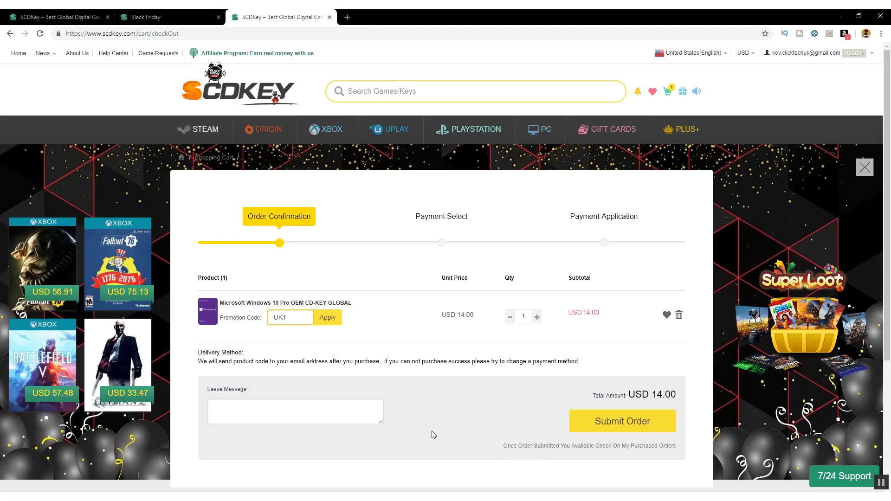
# Step: Apply promo code UK1, submit the order, and pay GBP 10.58 with PayPal
pyautogui.click(327, 317)
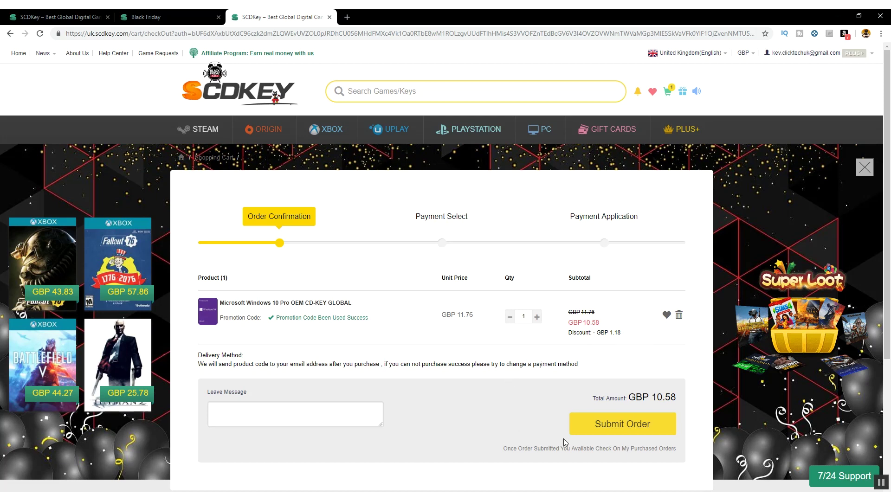
pyautogui.click(631, 425)
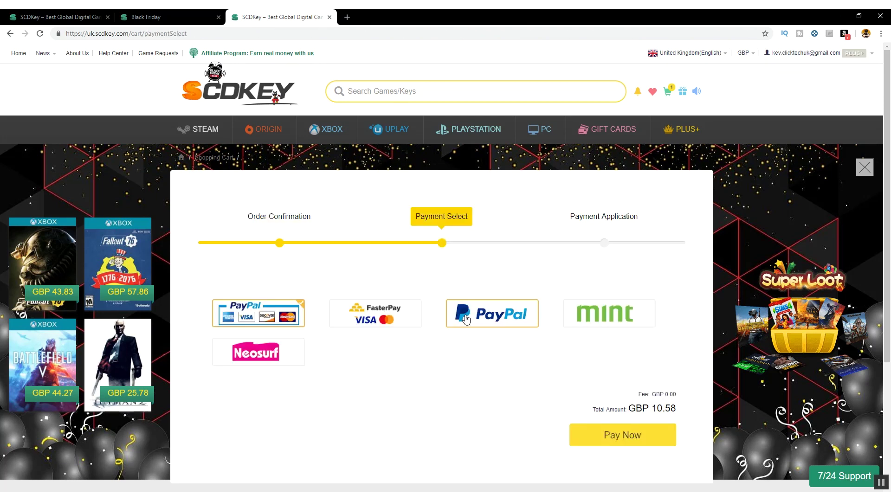
pyautogui.click(495, 315)
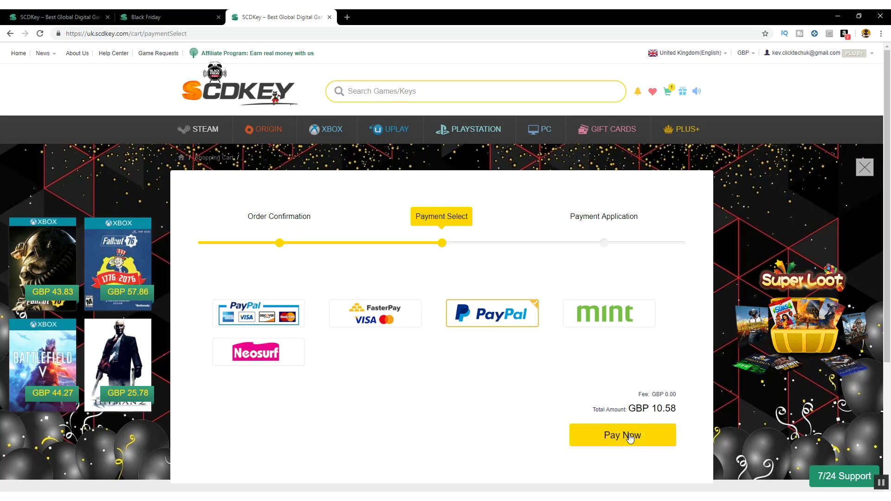
pyautogui.click(630, 437)
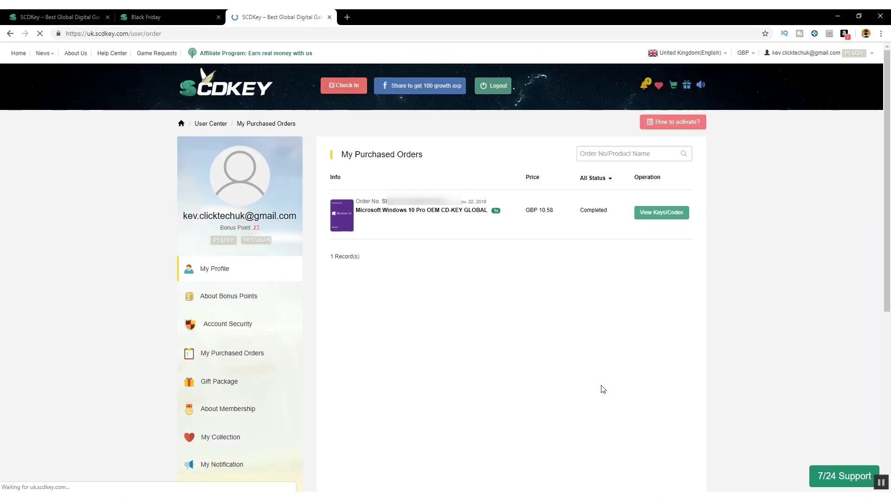
# Step: Open the completed order's keys and reveal the Windows 10 Pro product key
pyautogui.click(659, 215)
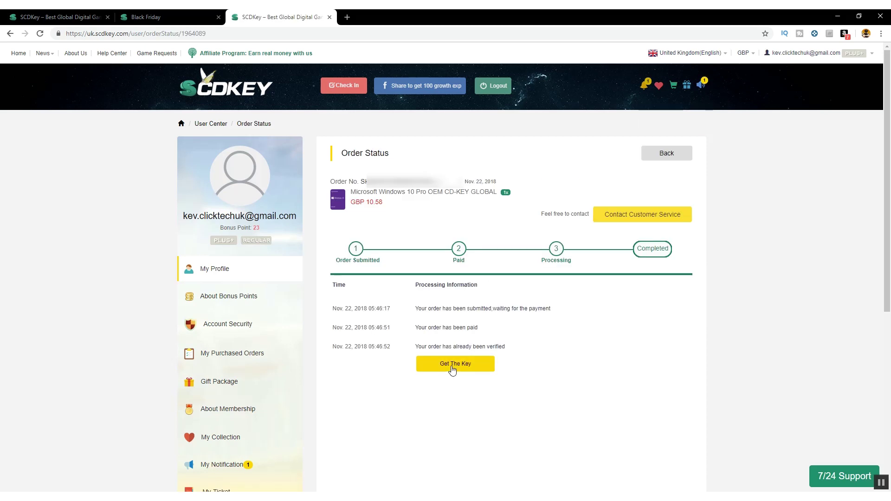
pyautogui.click(451, 366)
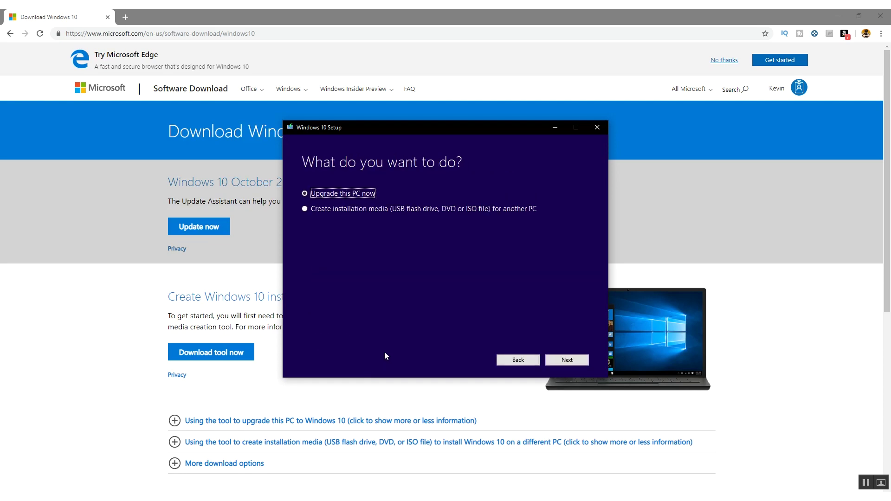
# Step: Write a 64-bit English (United Kingdom) Windows 10 installer to the ESD-USB flash drive
pyautogui.press('Down')
pyautogui.press('Return')
pyautogui.click(367, 278)
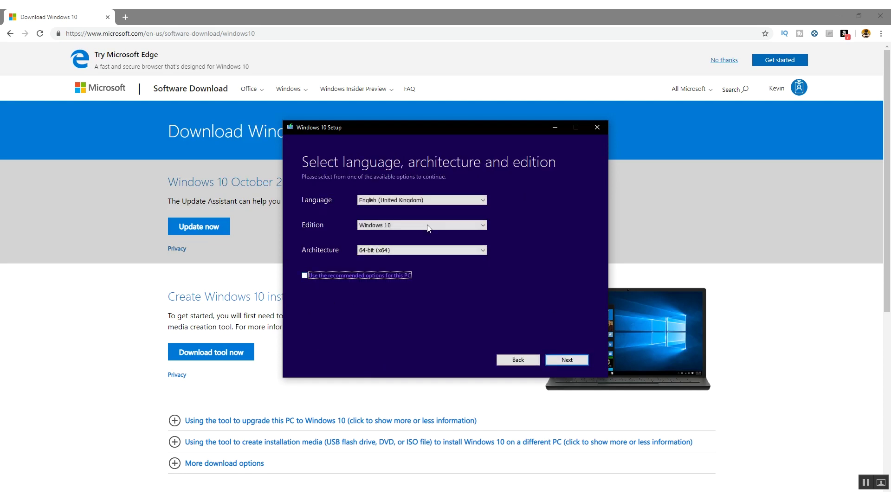
pyautogui.click(402, 201)
pyautogui.click(403, 209)
pyautogui.click(394, 250)
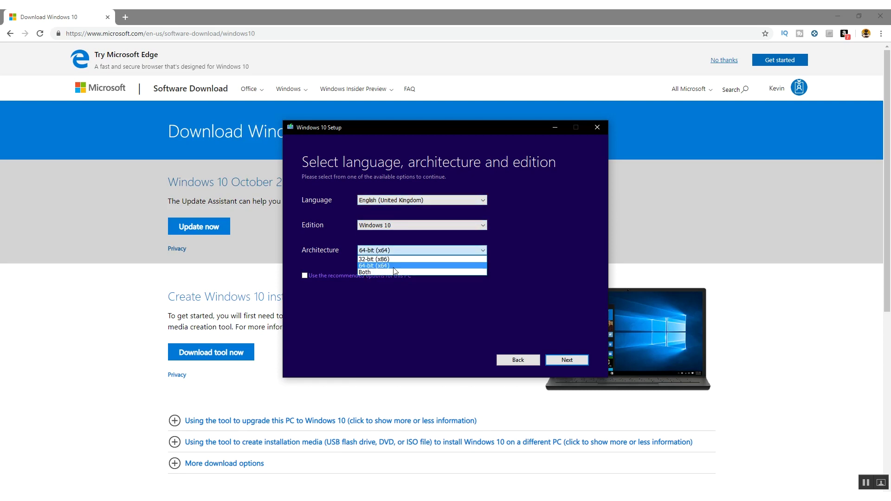
pyautogui.click(395, 265)
pyautogui.click(566, 359)
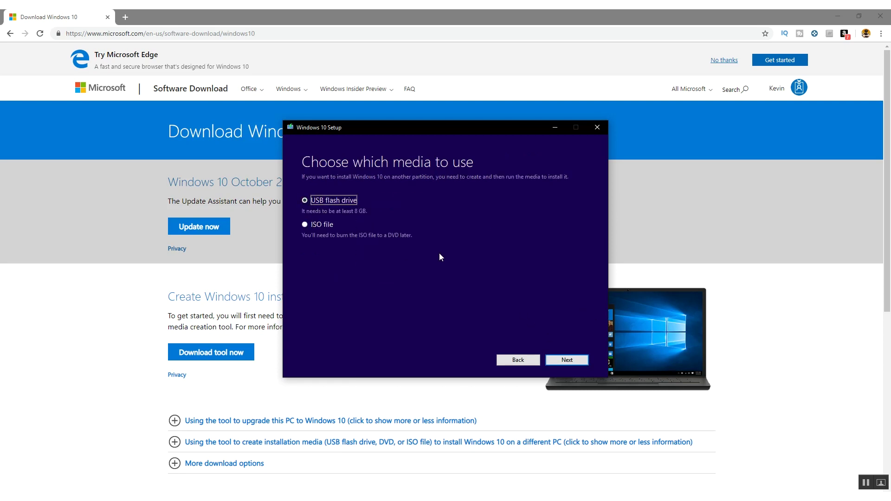
pyautogui.click(566, 360)
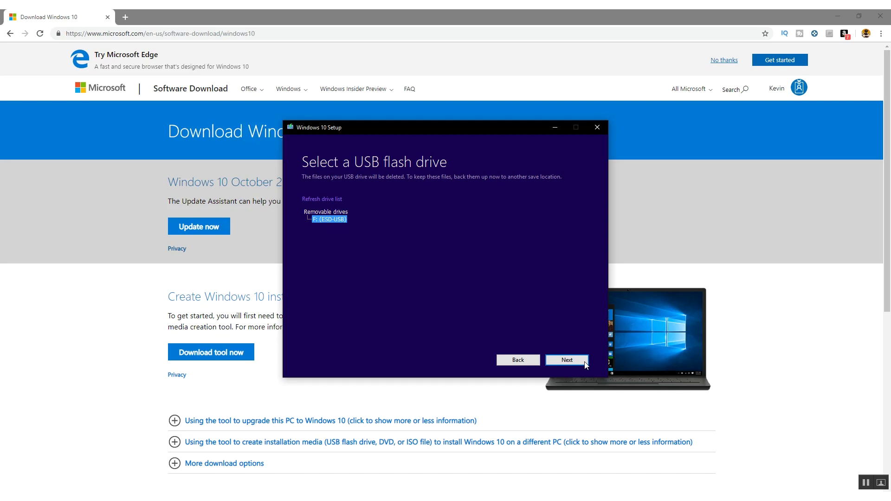
pyautogui.click(565, 360)
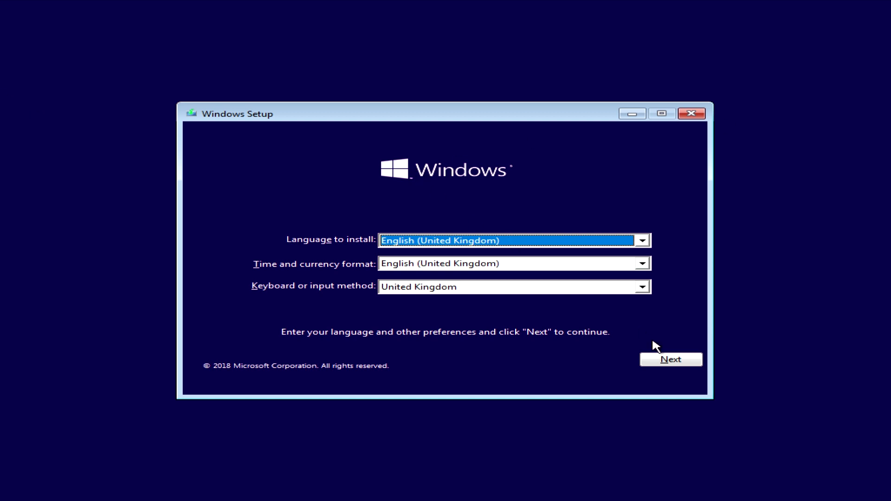
# Step: Accept the English (UK) language settings, start Install now, and enter the purchased product key
pyautogui.click(668, 361)
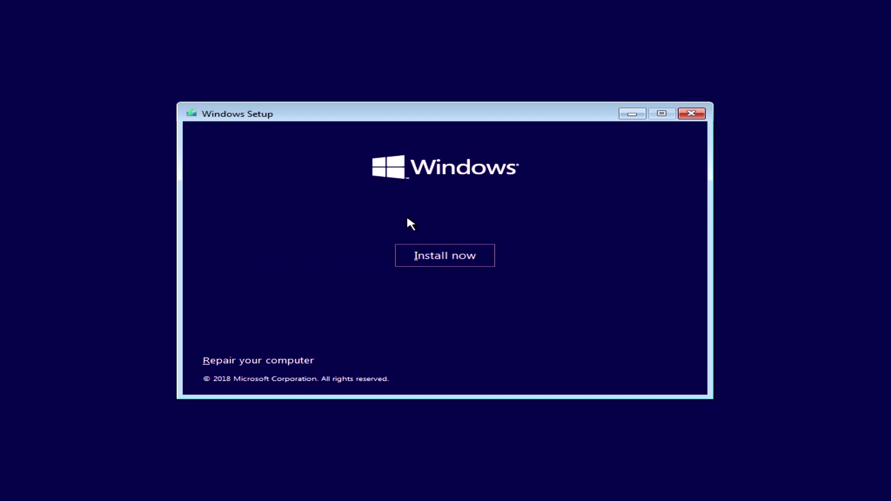
pyautogui.click(416, 252)
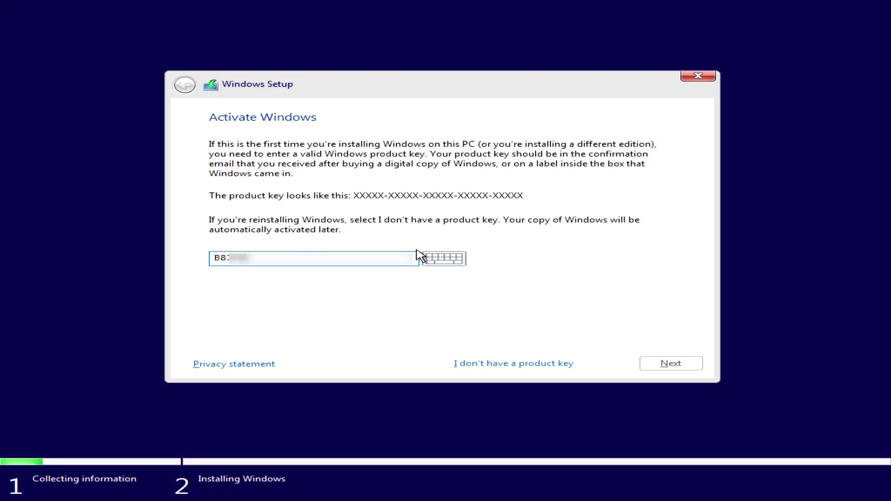
pyautogui.write('XXXXXXX')
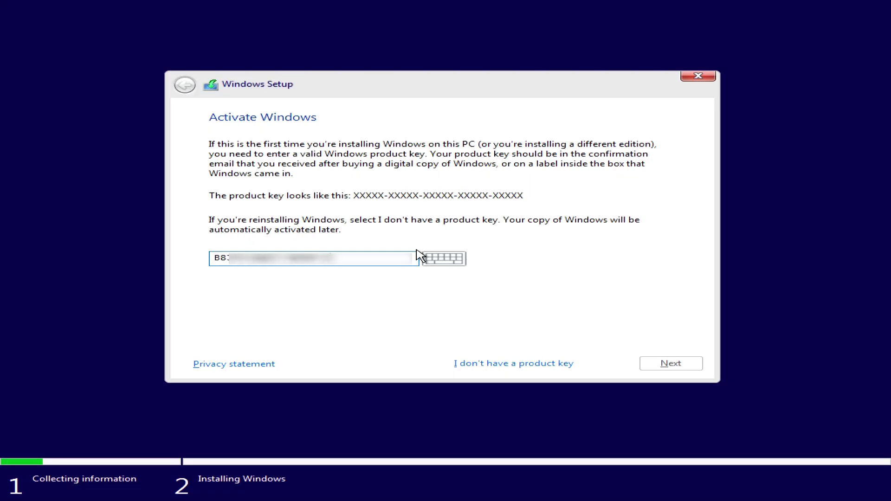
pyautogui.write('XXXXX')
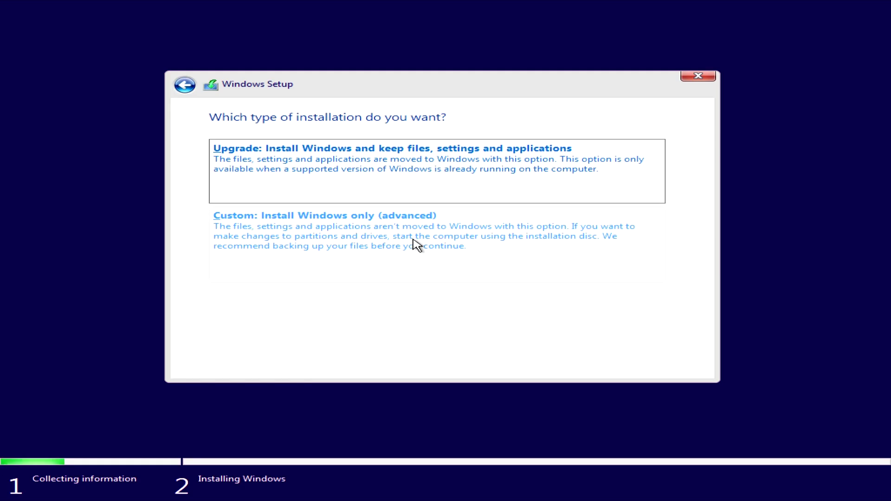
pyautogui.click(416, 244)
# Step: Delete the Games partition and install Windows 10 Pro onto the unallocated space
pyautogui.click(358, 284)
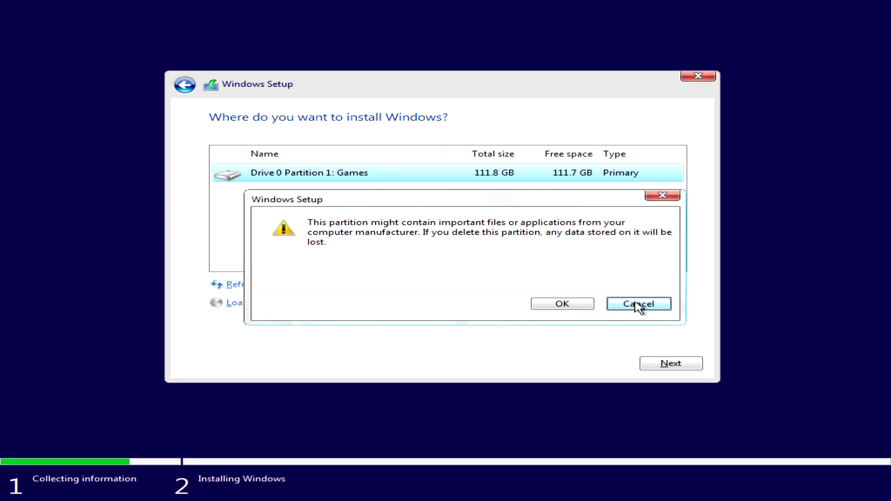
pyautogui.click(559, 304)
pyautogui.click(278, 173)
pyautogui.click(670, 364)
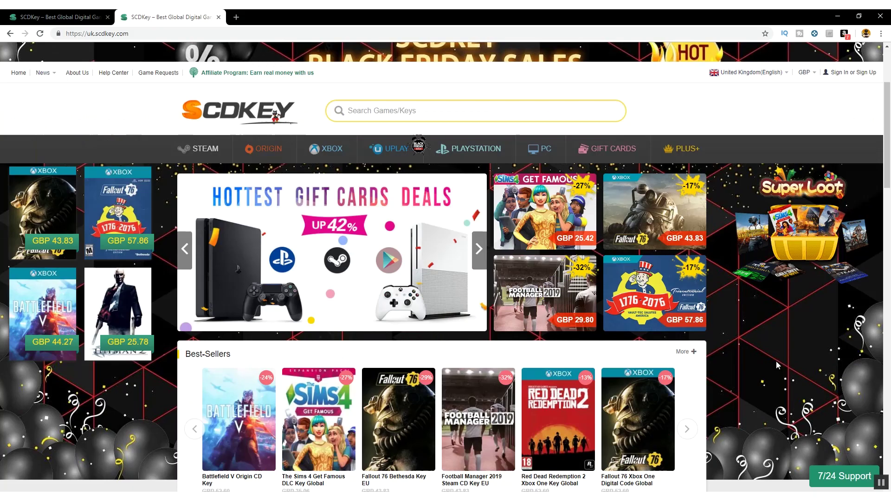
# Step: Scroll down the SCDKey homepage to the Steam Games section
pyautogui.scroll(-8, 773, 357)
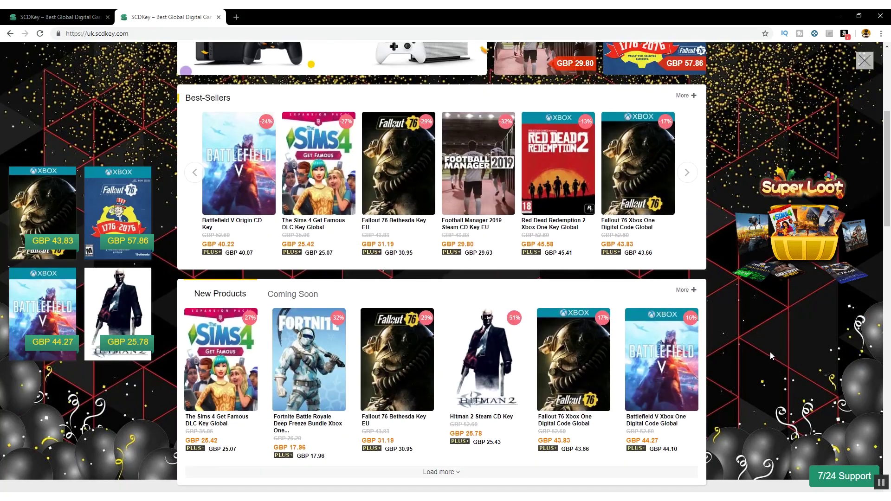
pyautogui.scroll(-7, 770, 356)
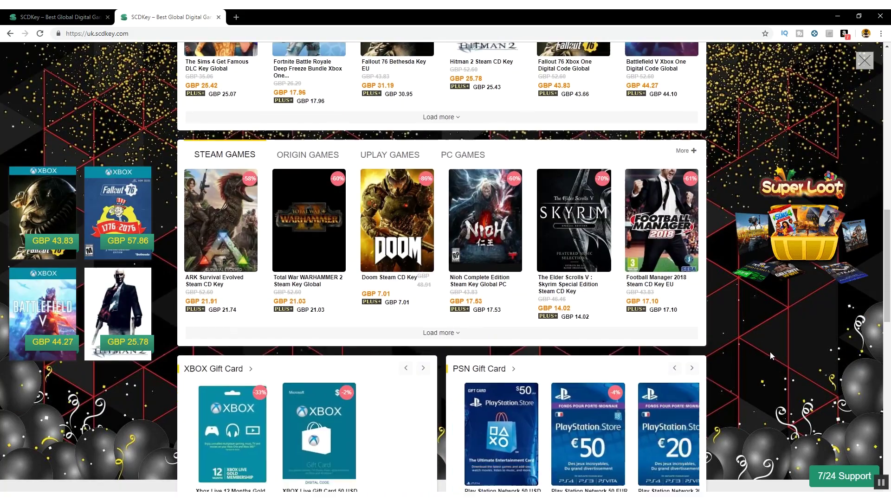